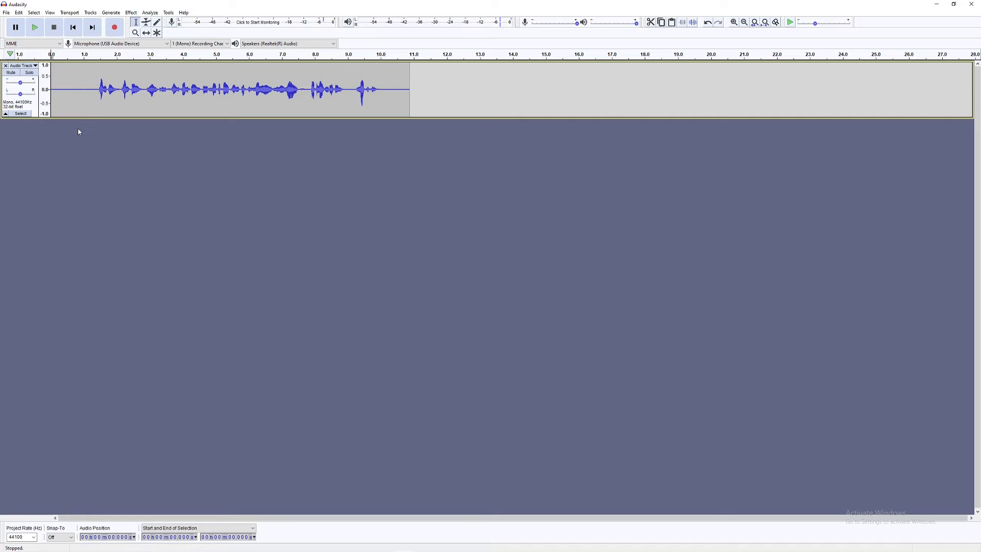
# Duplicate the entire recorded audio track onto a second track and clear the selection
pyautogui.click(20, 113)
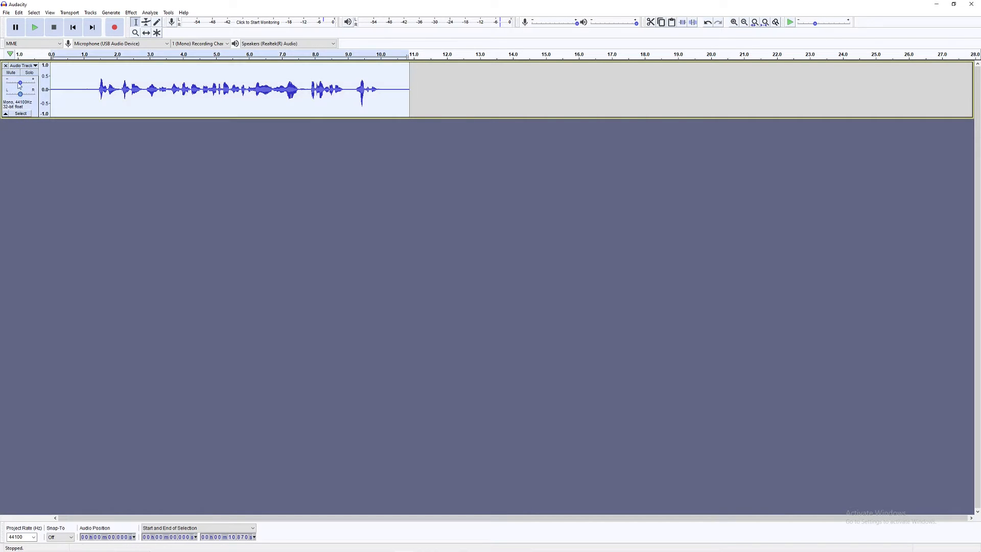
pyautogui.click(18, 12)
pyautogui.click(45, 77)
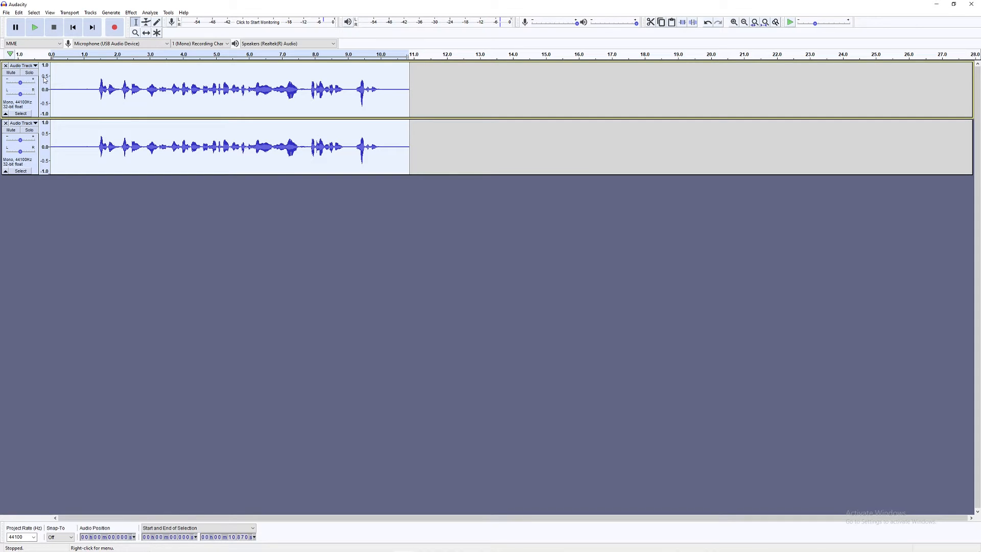
pyautogui.click(114, 211)
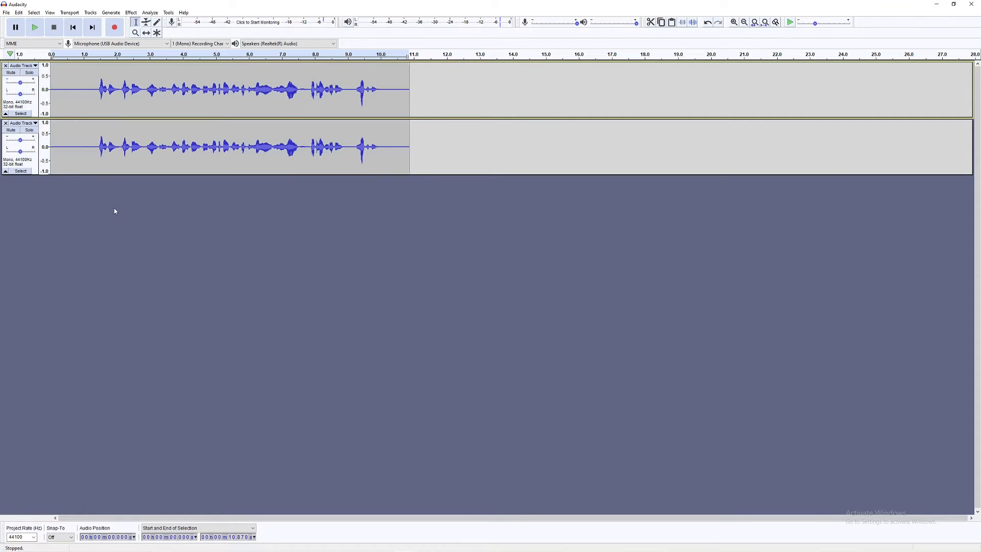
pyautogui.click(97, 104)
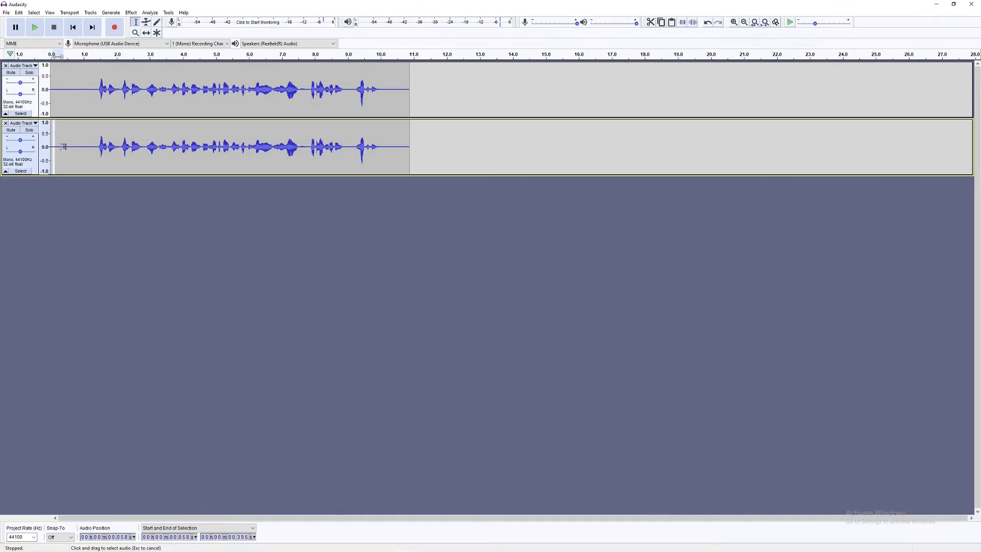
# Capture a noise profile from the silent opening of the duplicate track, about 0.06 to 1.31 seconds
pyautogui.moveTo(53, 147); pyautogui.dragTo(93, 146)
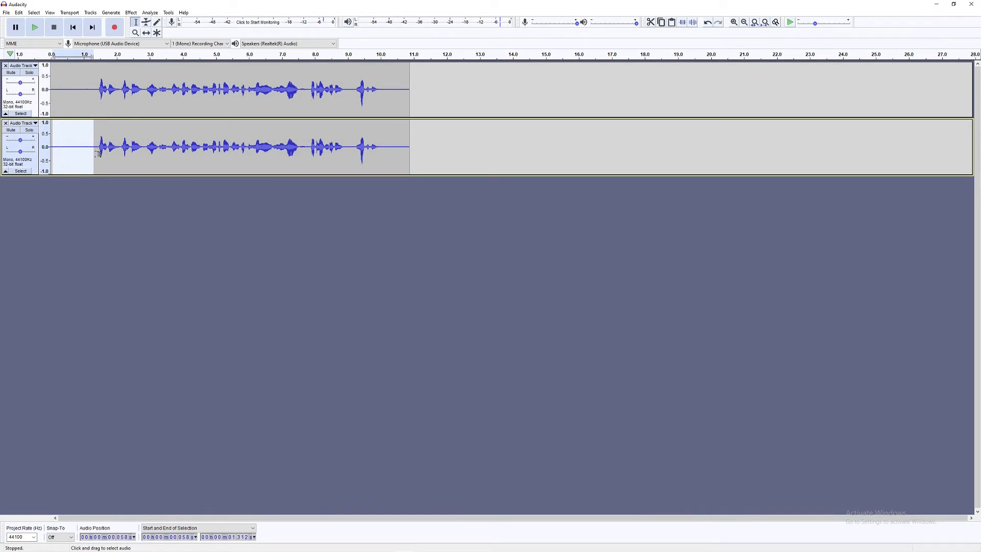
pyautogui.click(132, 12)
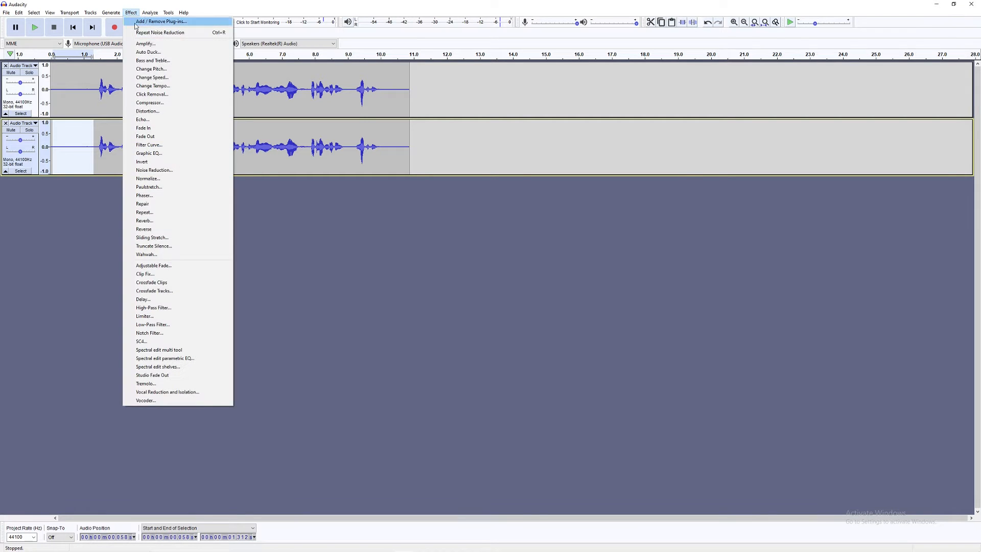
pyautogui.click(164, 171)
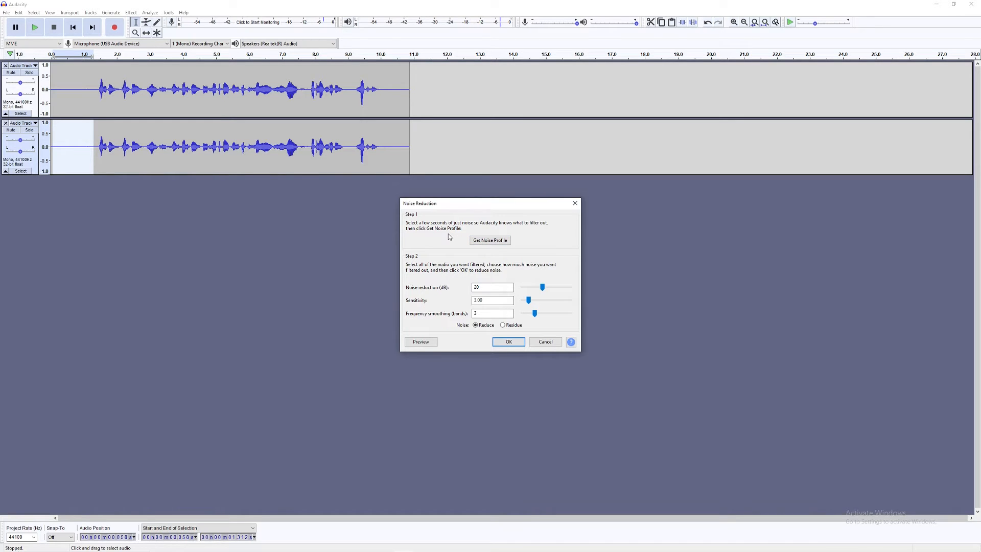
pyautogui.click(500, 245)
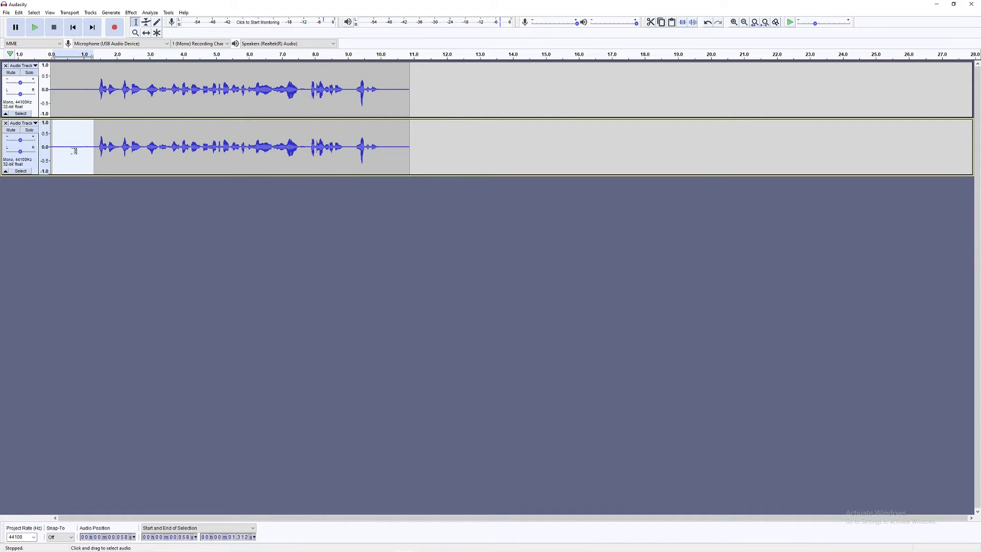
# Apply Noise Reduction to the whole duplicate track with 20 dB reduction, sensitivity 3.00 and frequency smoothing 3
pyautogui.click(21, 171)
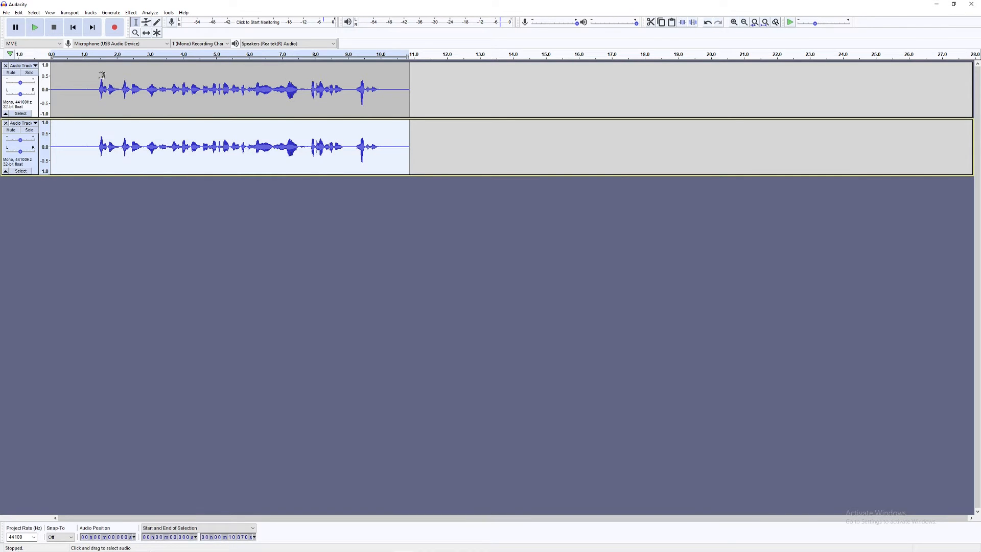
pyautogui.click(131, 13)
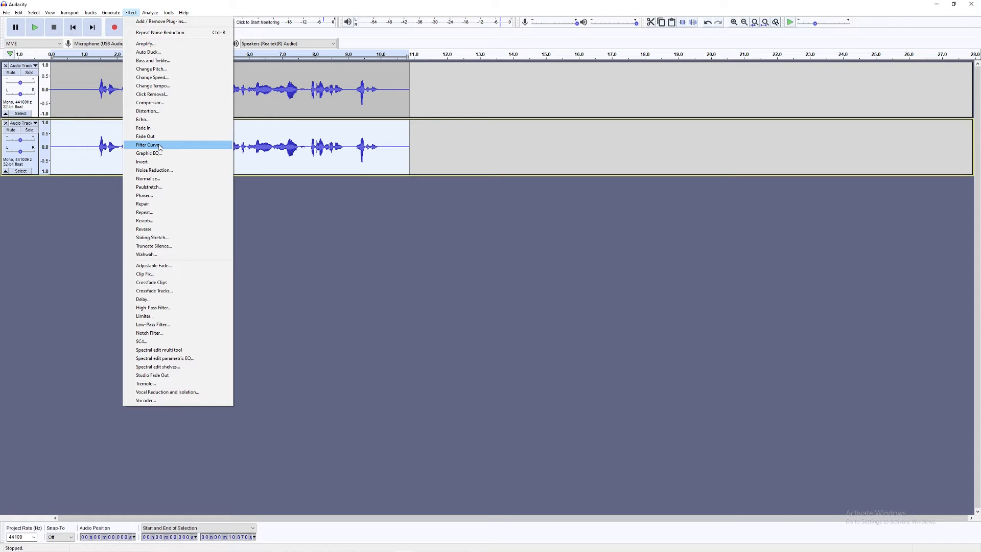
pyautogui.click(155, 170)
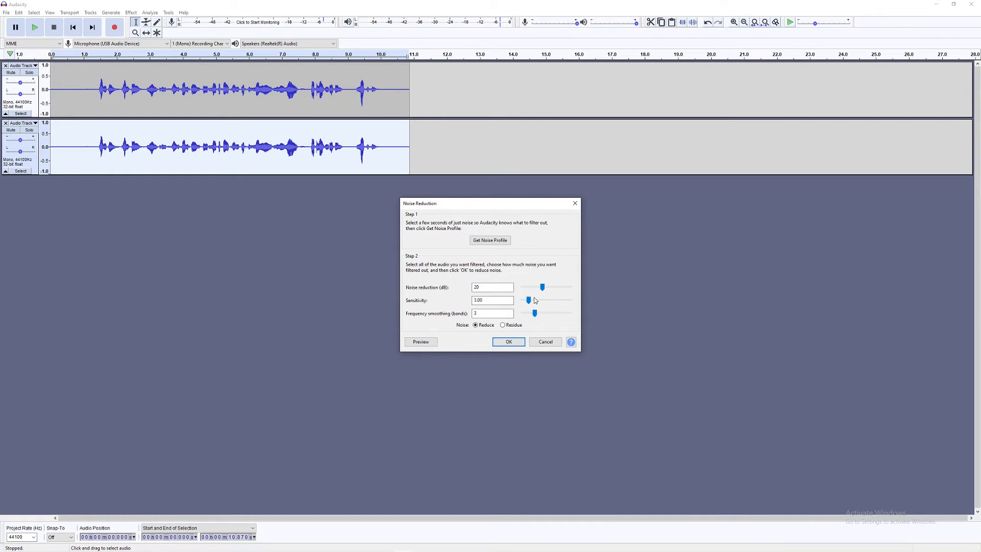
pyautogui.click(510, 342)
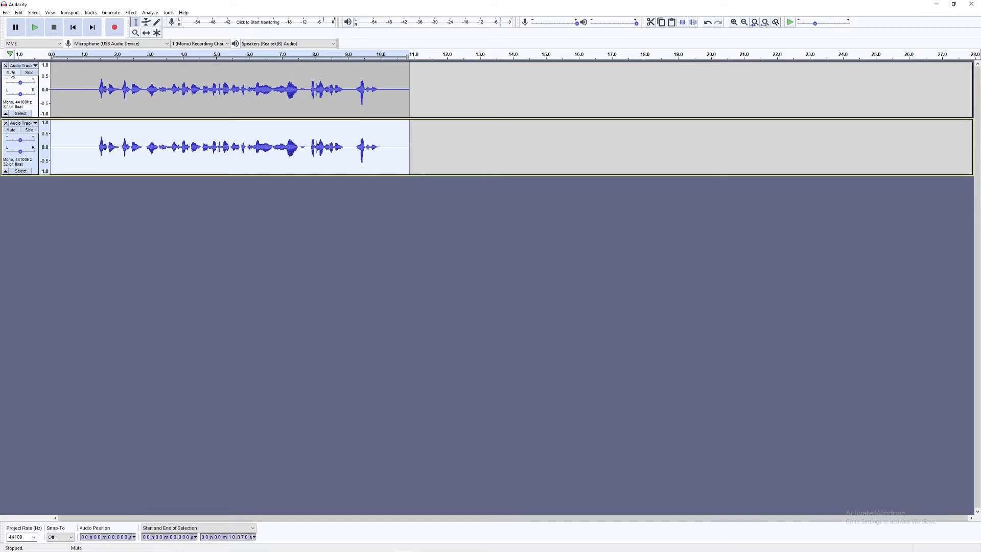
# Compare the tracks by playing the original alone from the start, followed by the noise-reduced duplicate in solo
pyautogui.click(12, 131)
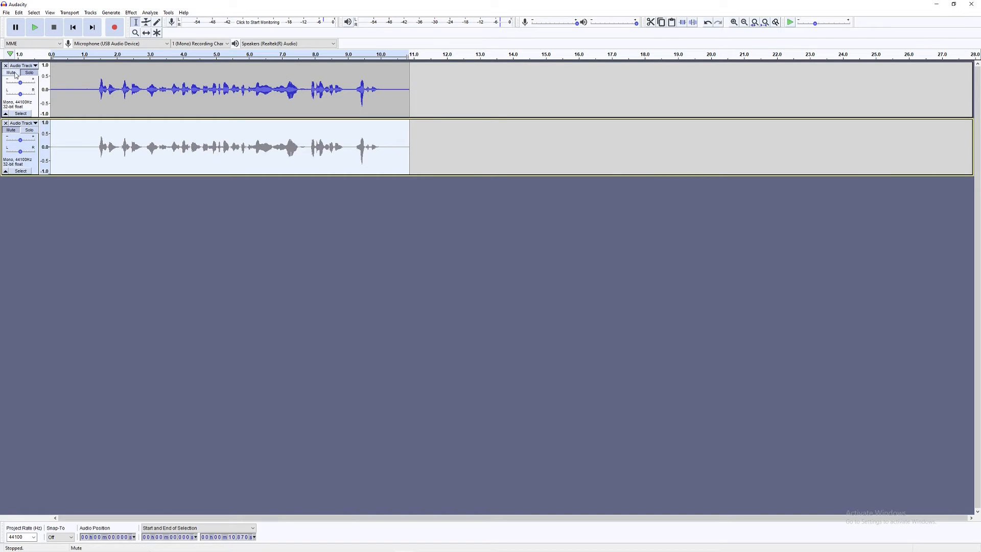
pyautogui.click(55, 53)
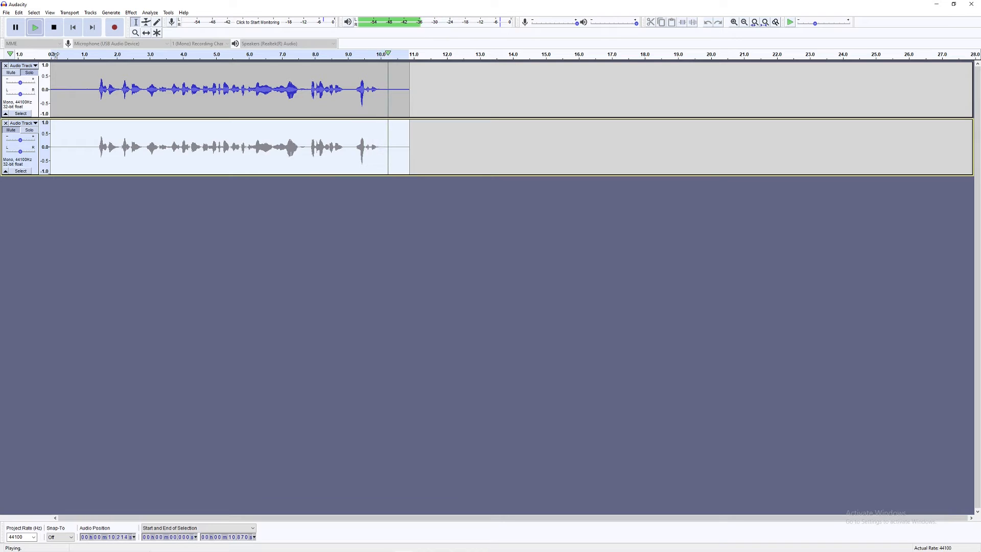
pyautogui.click(13, 74)
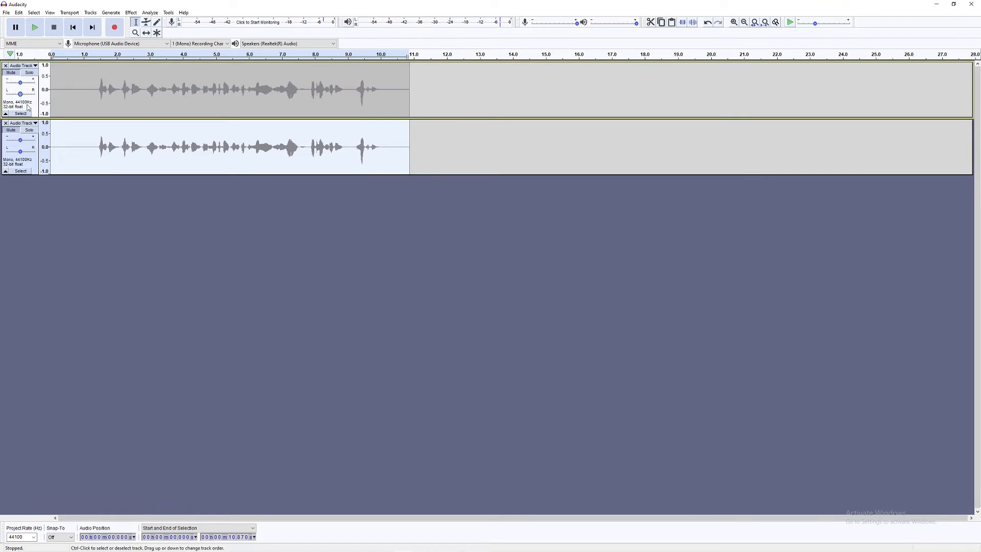
pyautogui.click(29, 130)
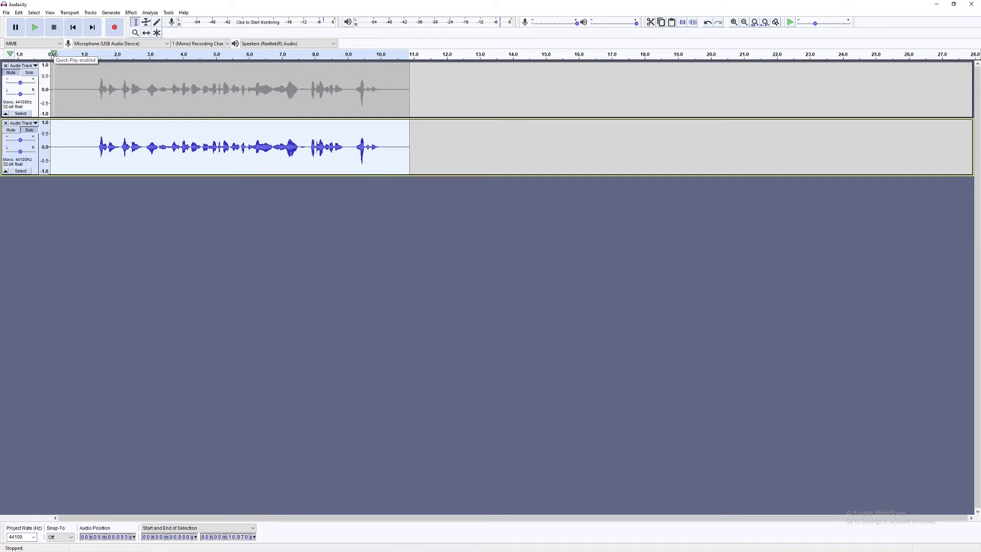
pyautogui.click(53, 54)
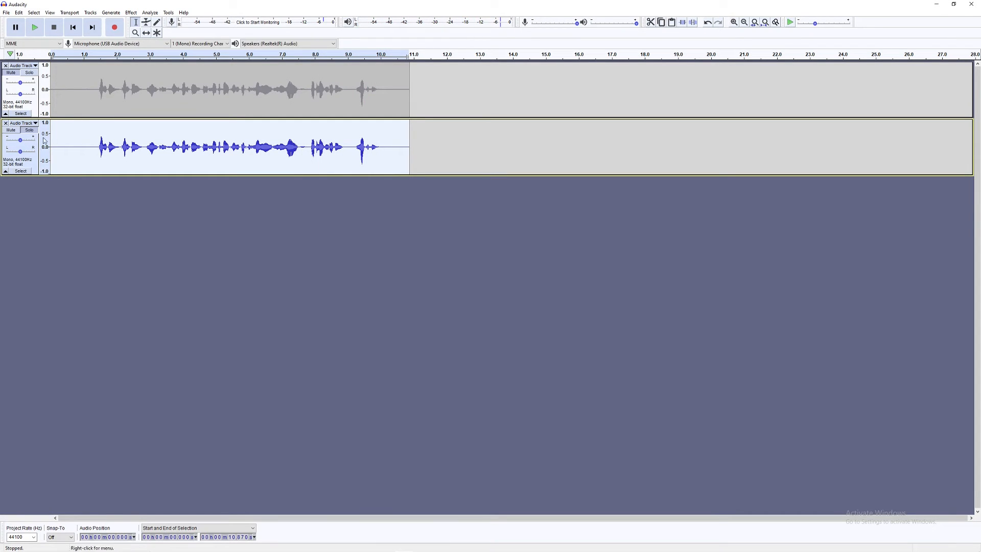
# Run Noise Reduction a second time on the duplicate track with the same 20 dB, 3.00 and 3 settings
pyautogui.click(131, 12)
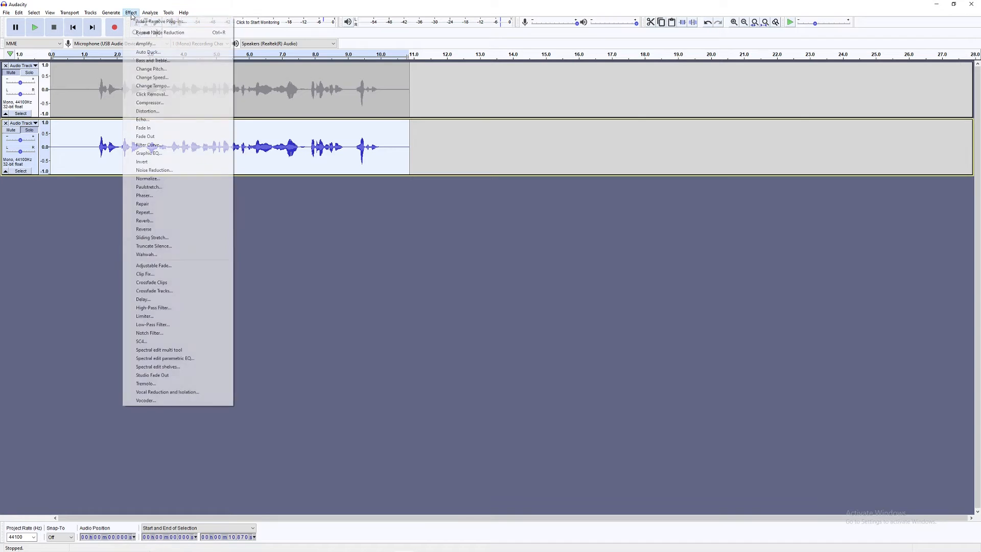
pyautogui.click(170, 173)
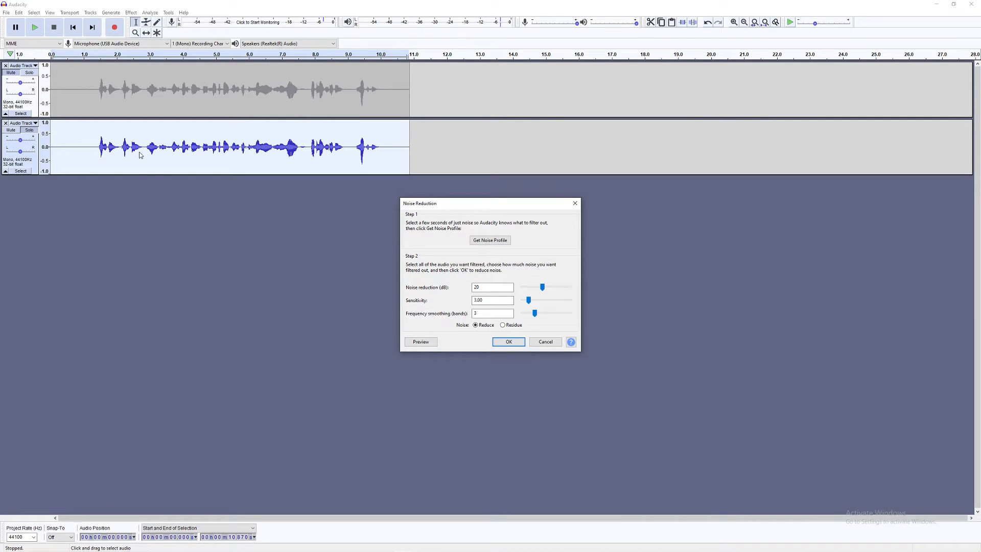
pyautogui.click(508, 341)
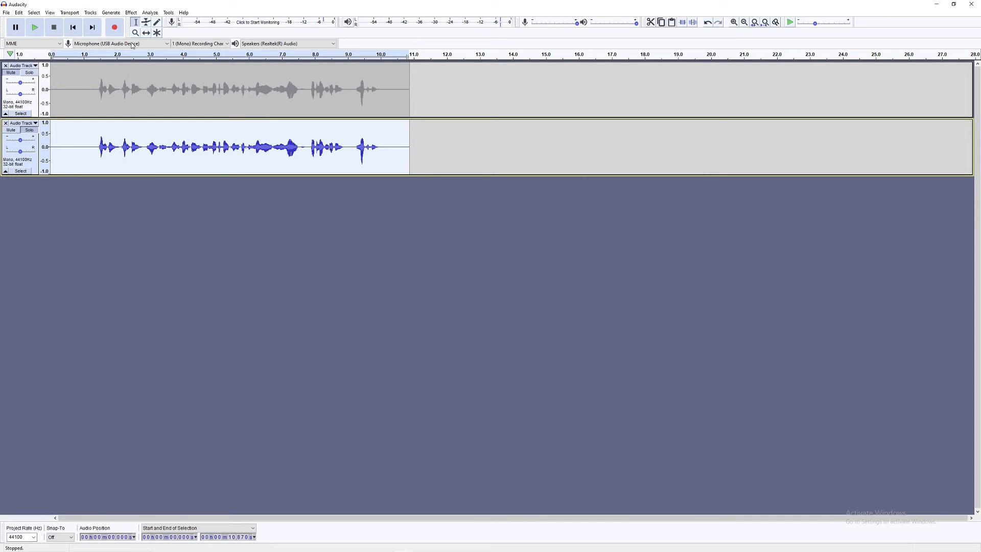
# Preview and apply the Graphic EQ curve with boosted lowest bands and cut highest bands to the duplicate track, then deselect it
pyautogui.click(134, 13)
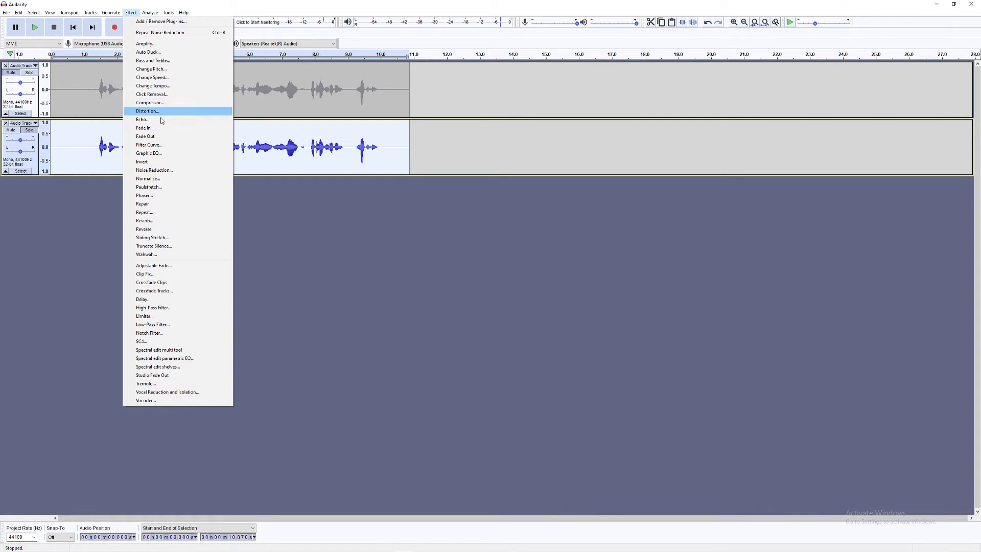
pyautogui.click(163, 154)
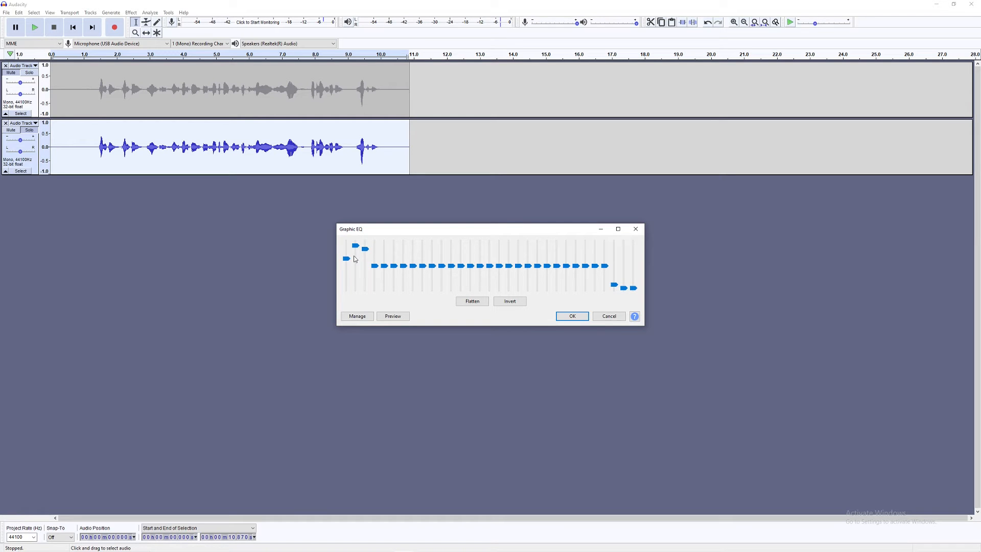
pyautogui.click(397, 319)
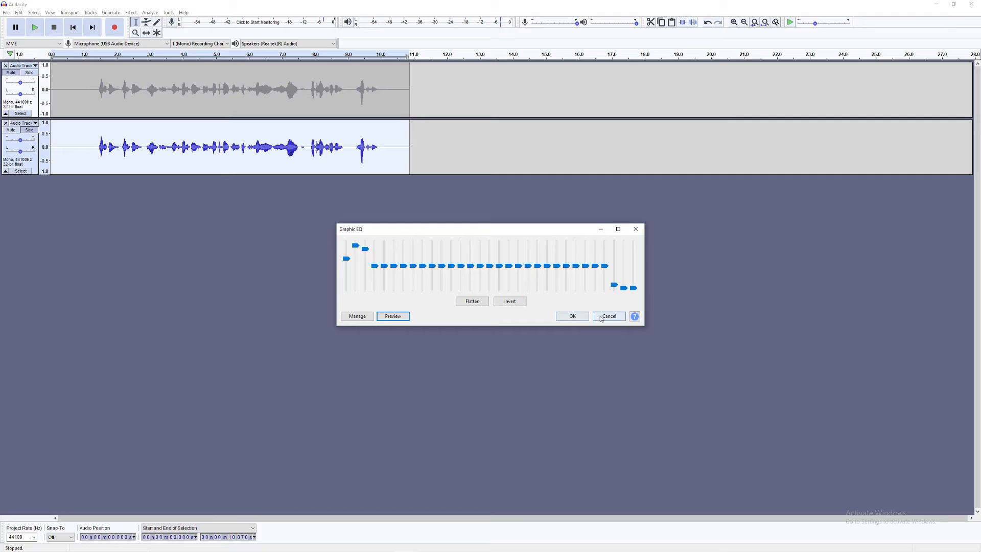
pyautogui.click(578, 317)
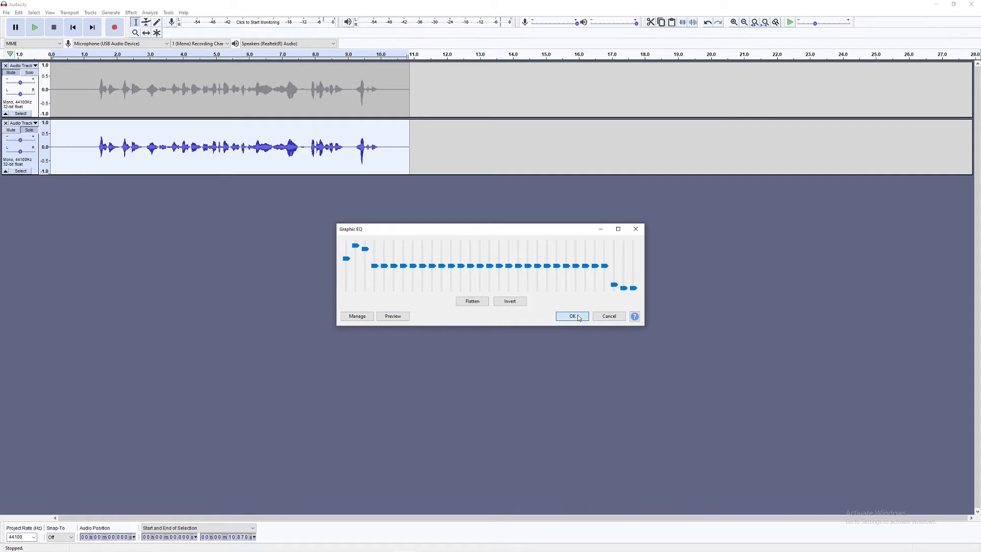
pyautogui.click(311, 241)
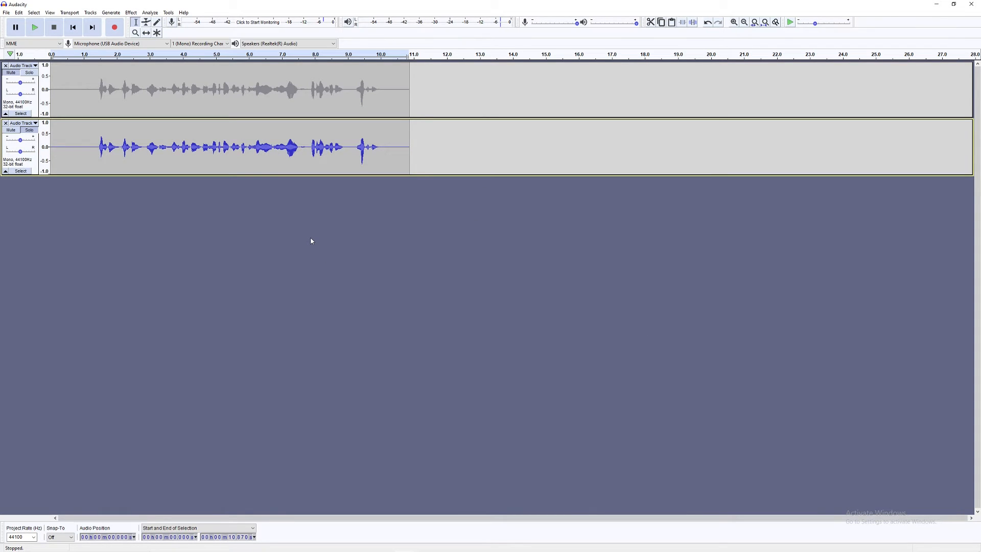
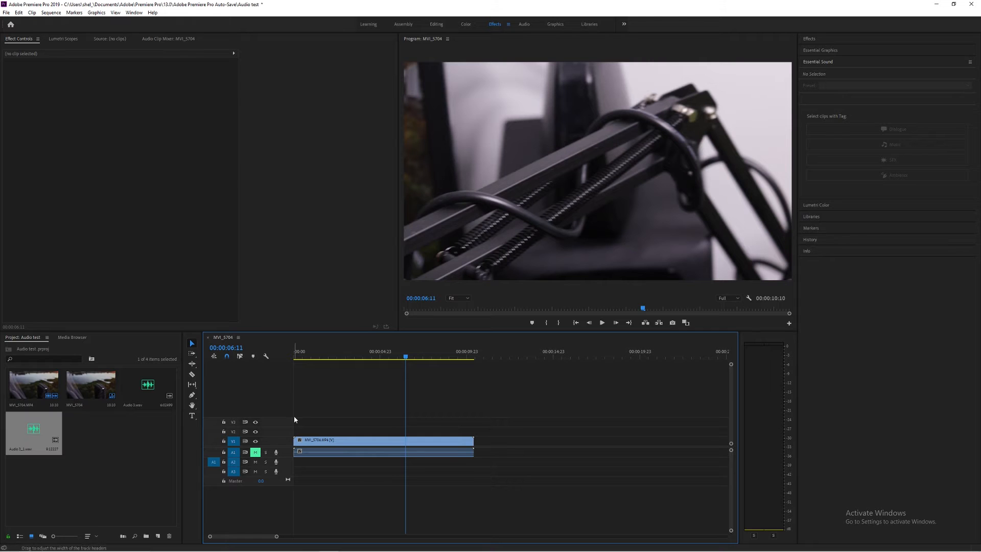
# Switch to Premiere Pro and record a voice-over on track A3 from the start of the MVI_5704 sequence
pyautogui.press('d')
pyautogui.moveTo(403, 359); pyautogui.dragTo(292, 361)
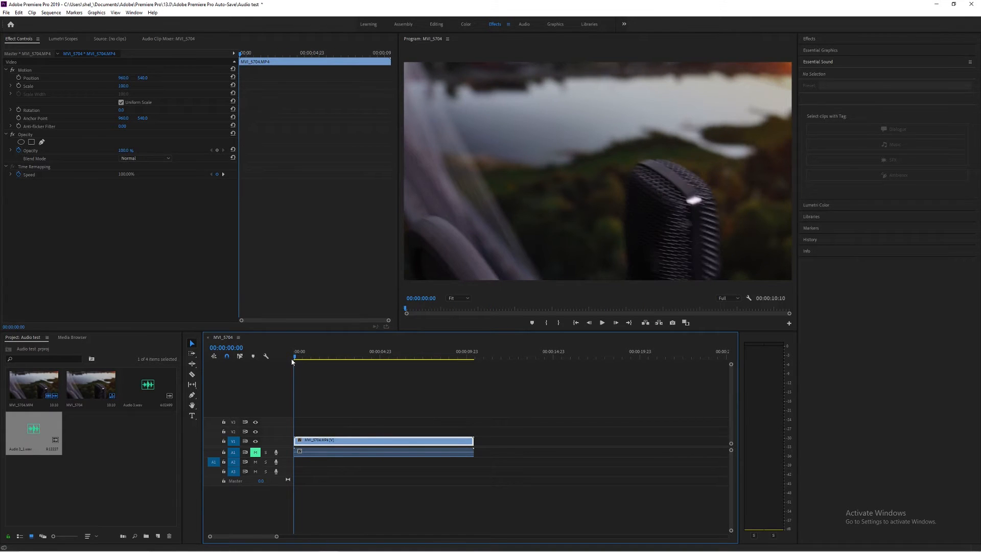
pyautogui.click(277, 471)
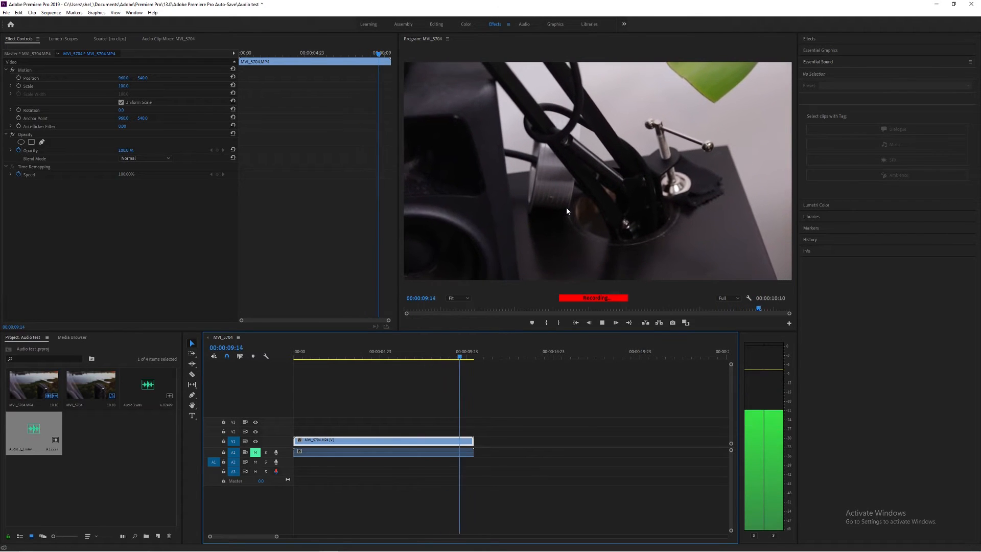
pyautogui.press('space')
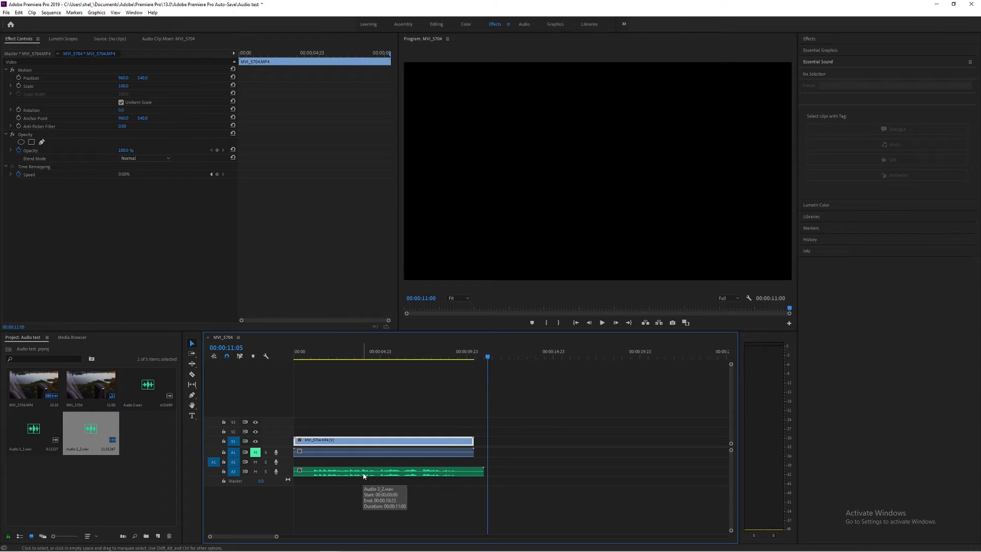
# Tag the newly recorded voice-over clip on A3 as Dialogue in Essential Sound
pyautogui.click(343, 475)
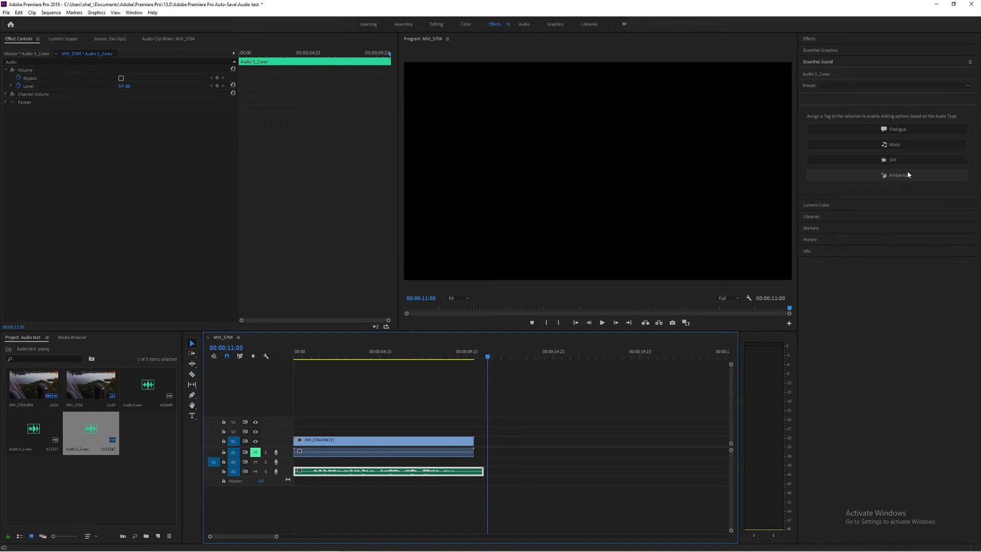
pyautogui.click(897, 130)
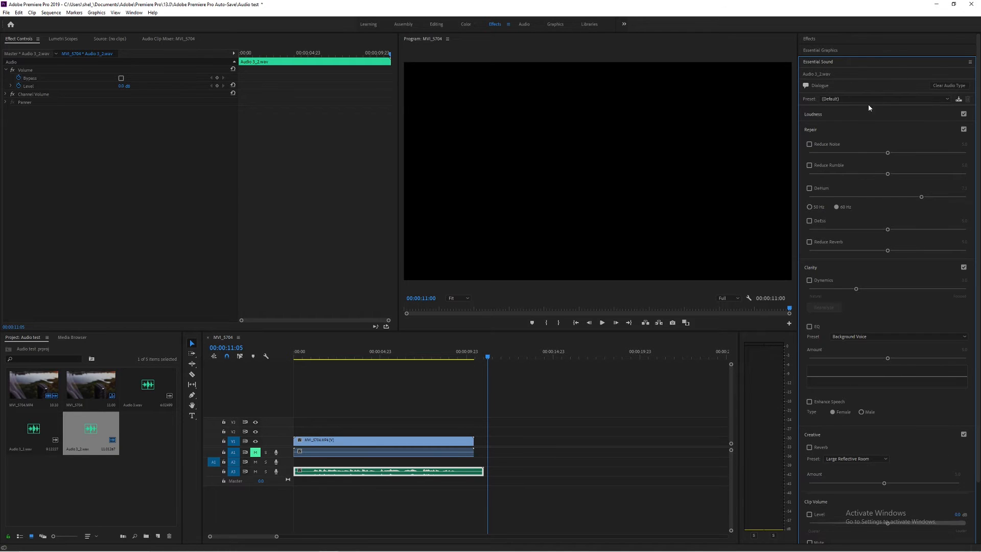
# Try the Reduce Noise, Reduce Rumble and DeHum repairs on the voice-over clip and switch them all off again
pyautogui.click(809, 144)
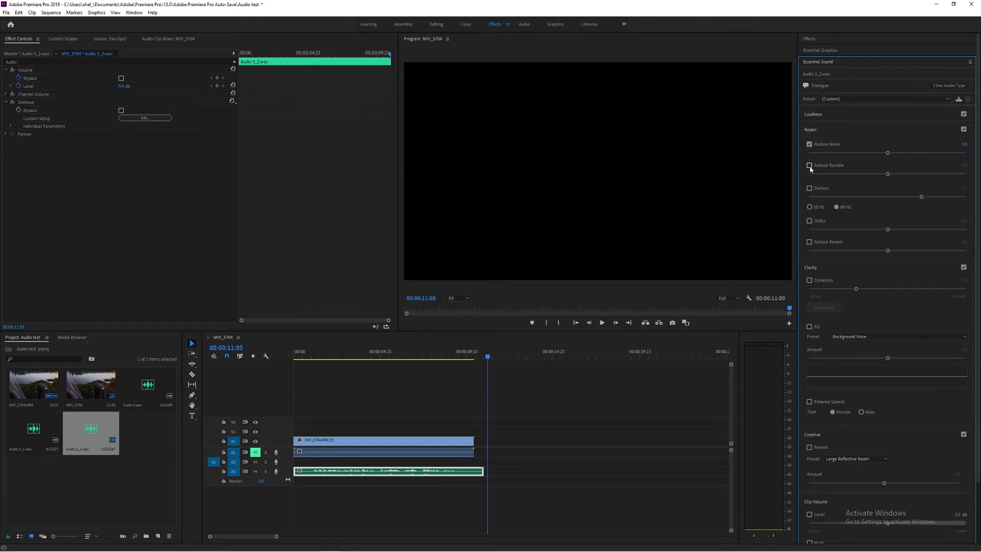
pyautogui.click(810, 166)
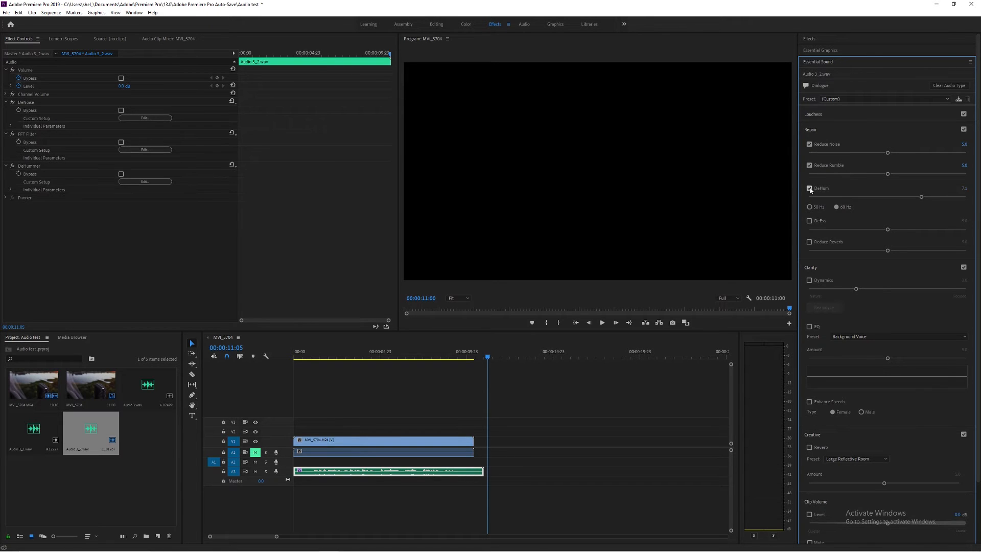
pyautogui.click(809, 166)
pyautogui.click(809, 145)
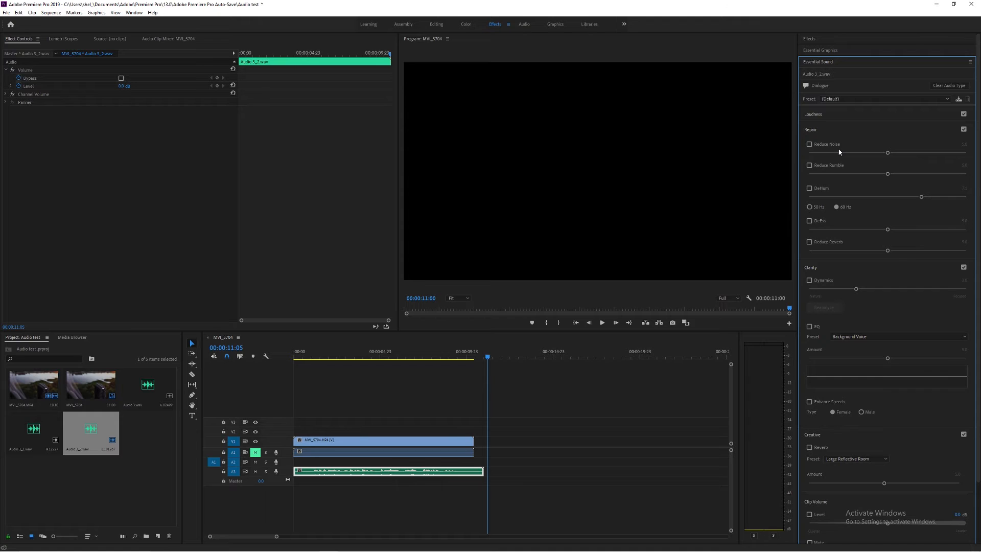
# Enable Reduce Noise at 5.0 for the voice-over clip
pyautogui.click(810, 145)
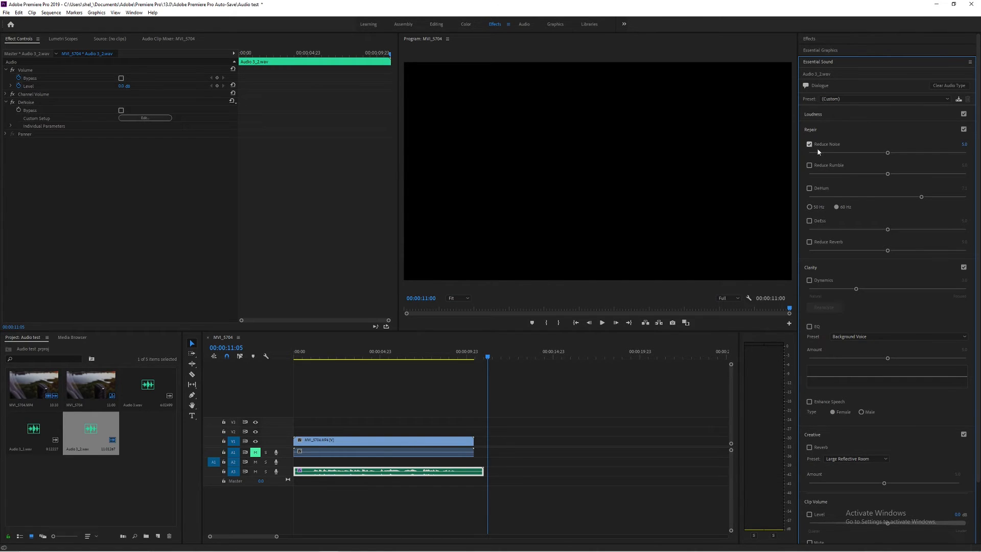
# Set Reduce Noise to 5.9 for the voice-over clip and play the sequence from near the start to check it
pyautogui.moveTo(889, 154)
pyautogui.mouseDown()
pyautogui.moveTo(916, 154)
pyautogui.moveTo(879, 156)
pyautogui.mouseUp()
pyautogui.moveTo(886, 154); pyautogui.dragTo(902, 153)
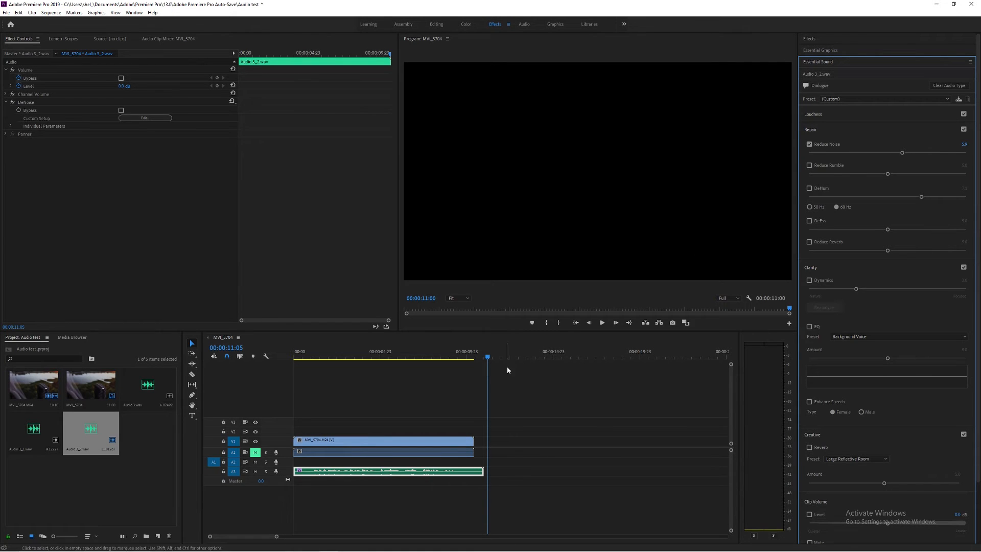
pyautogui.click(298, 353)
pyautogui.press('space')
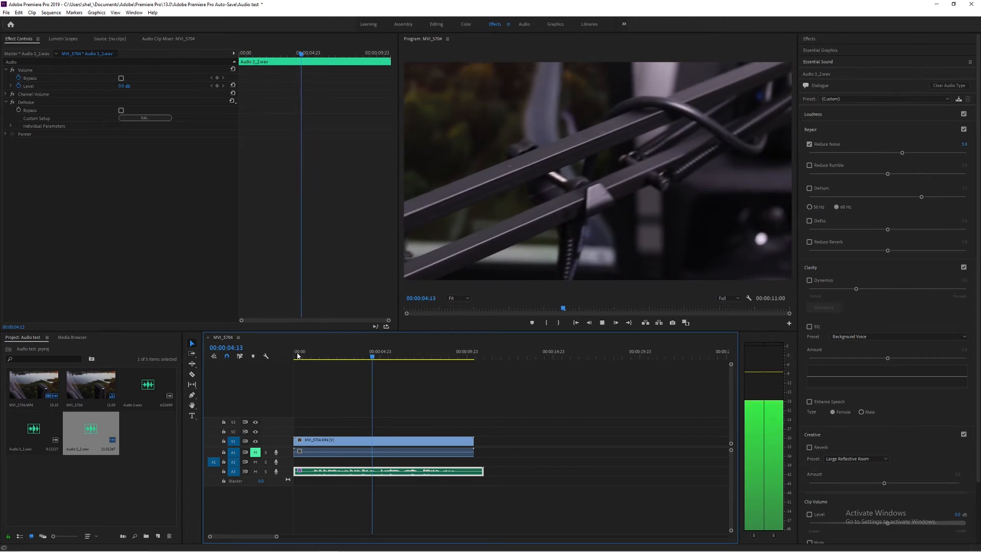
pyautogui.press('space')
# Raise Reduce Noise to 8.9 for the voice-over clip and listen to it again from near the start
pyautogui.moveTo(901, 154); pyautogui.dragTo(949, 154)
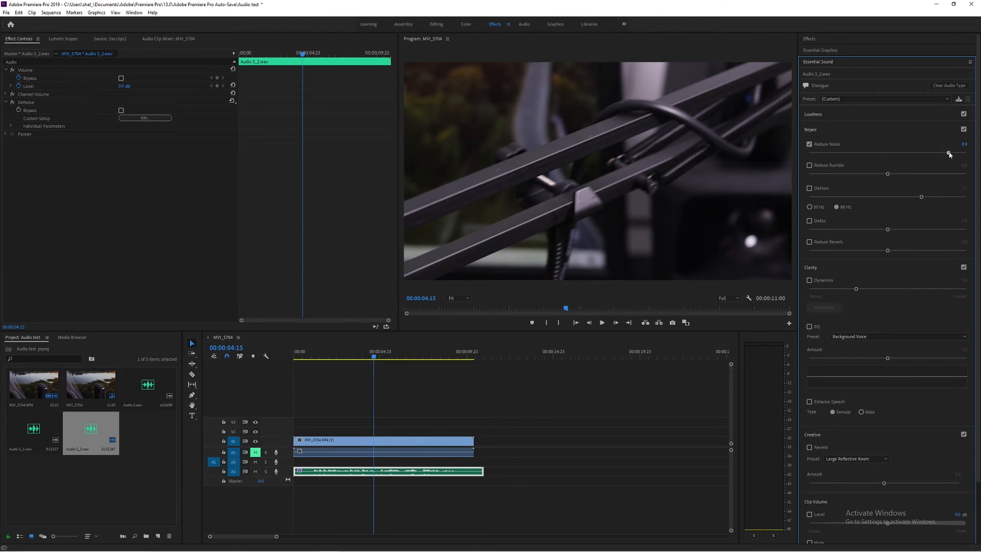
pyautogui.click(300, 355)
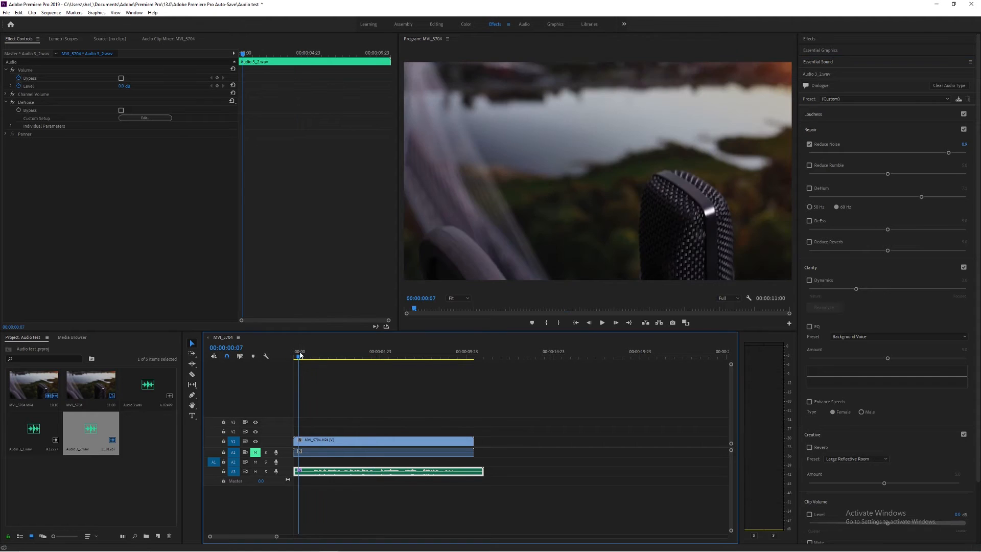
pyautogui.press('space')
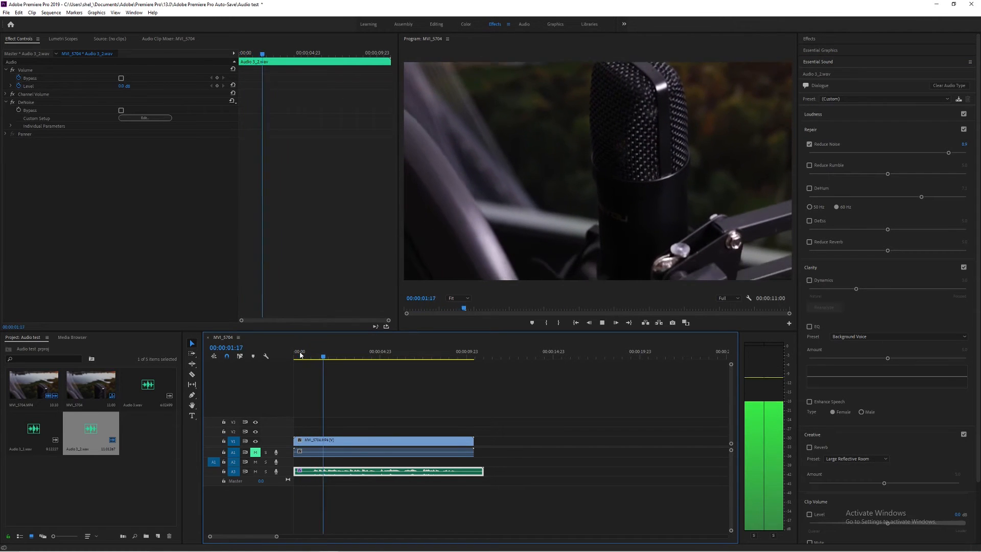
pyautogui.press('space')
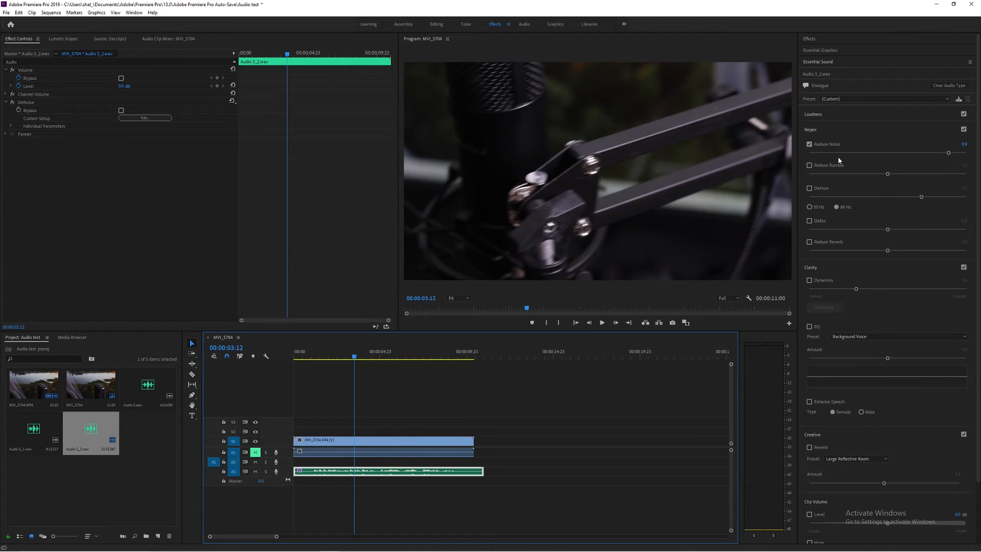
# Enable Dynamics at 5.9 for the voice-over clip and play it back from the start
pyautogui.click(809, 280)
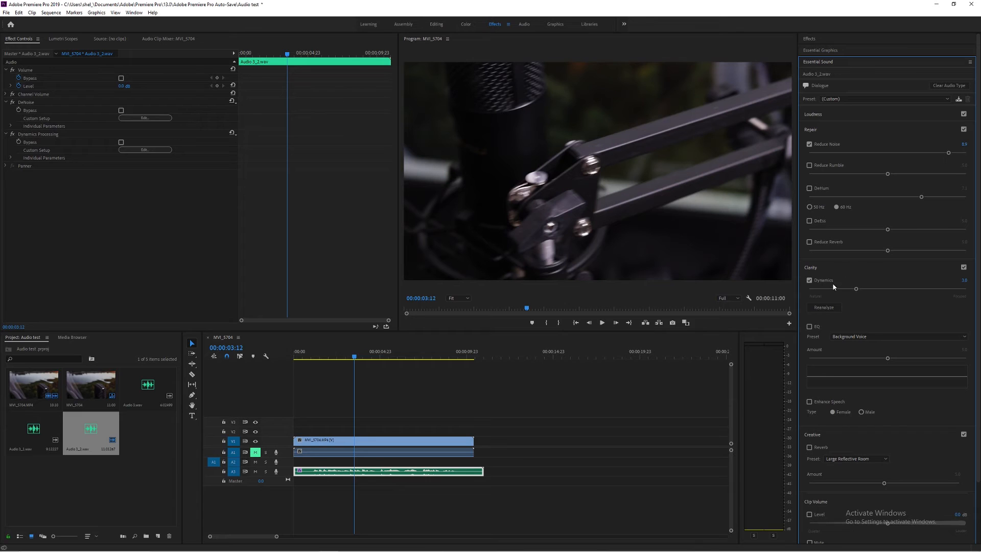
pyautogui.moveTo(857, 292); pyautogui.dragTo(875, 293)
pyautogui.click(354, 357)
pyautogui.moveTo(354, 357); pyautogui.dragTo(286, 357)
pyautogui.press('space')
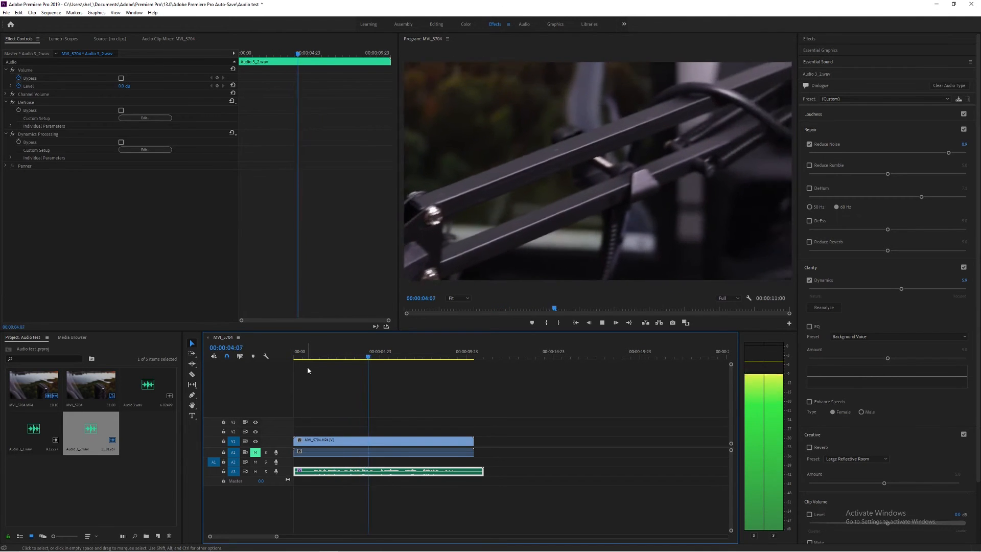
pyautogui.press('space')
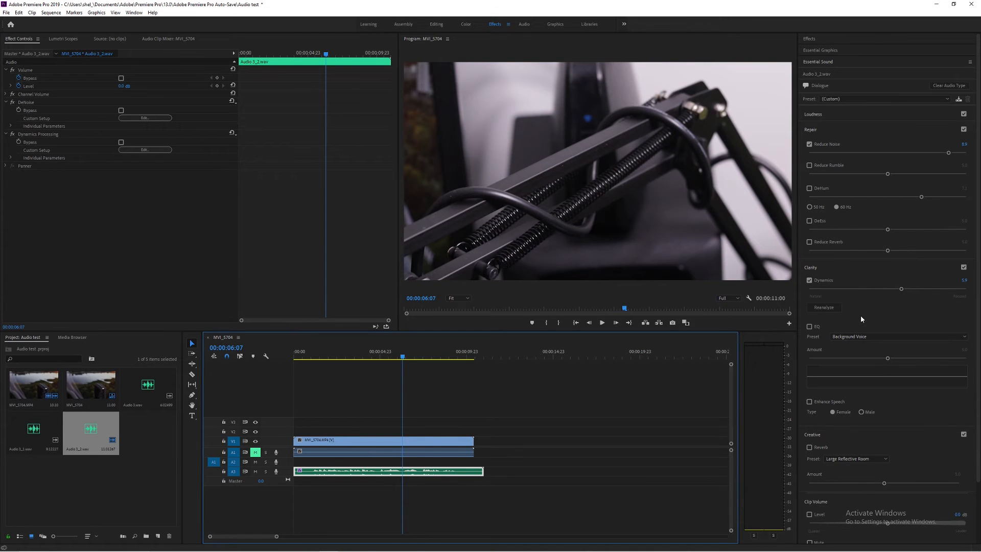
# Enable EQ with the Background Voice preset at amount 4.5 and review the clip's Graphic Equalizer band settings
pyautogui.click(810, 327)
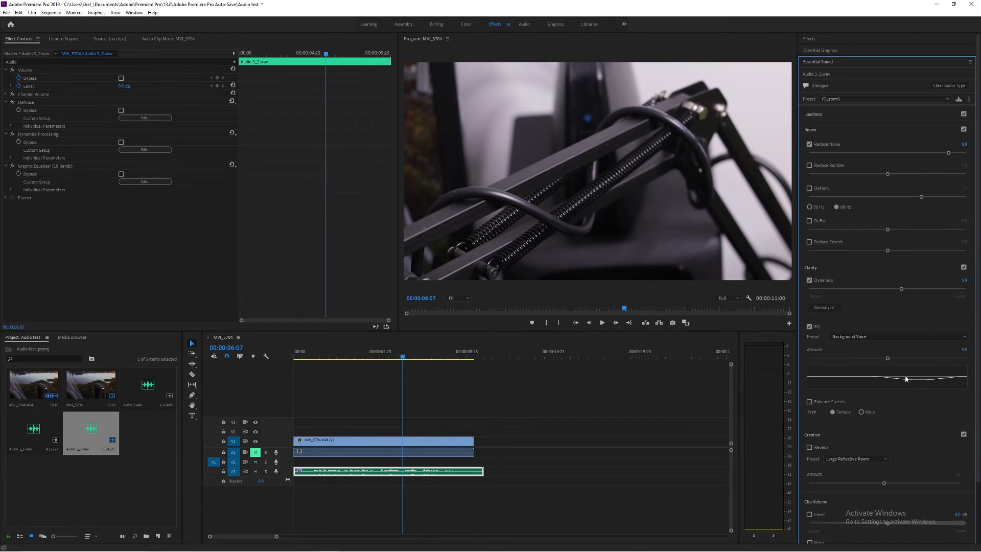
pyautogui.moveTo(897, 361); pyautogui.dragTo(933, 360)
pyautogui.moveTo(933, 360); pyautogui.dragTo(880, 359)
pyautogui.click(145, 181)
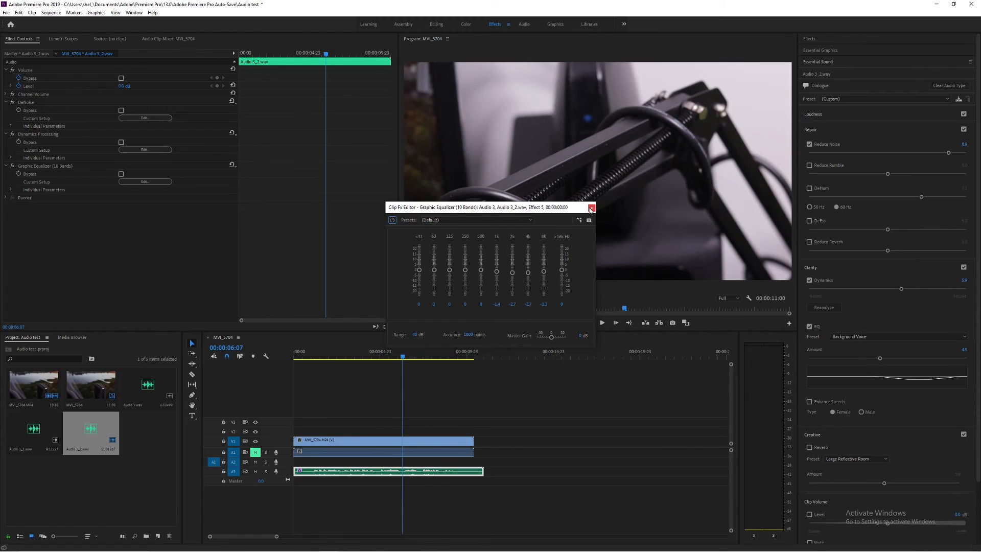
pyautogui.click(591, 208)
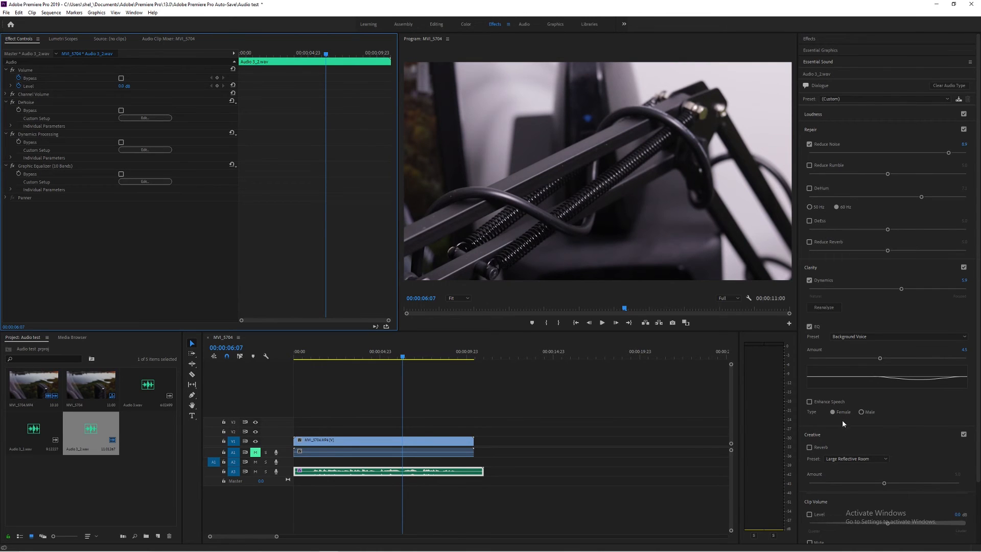
# Enable the clip volume Level at 0.0 dB for the voice-over and play the sequence from near the start
pyautogui.scroll(-3, 814, 401)
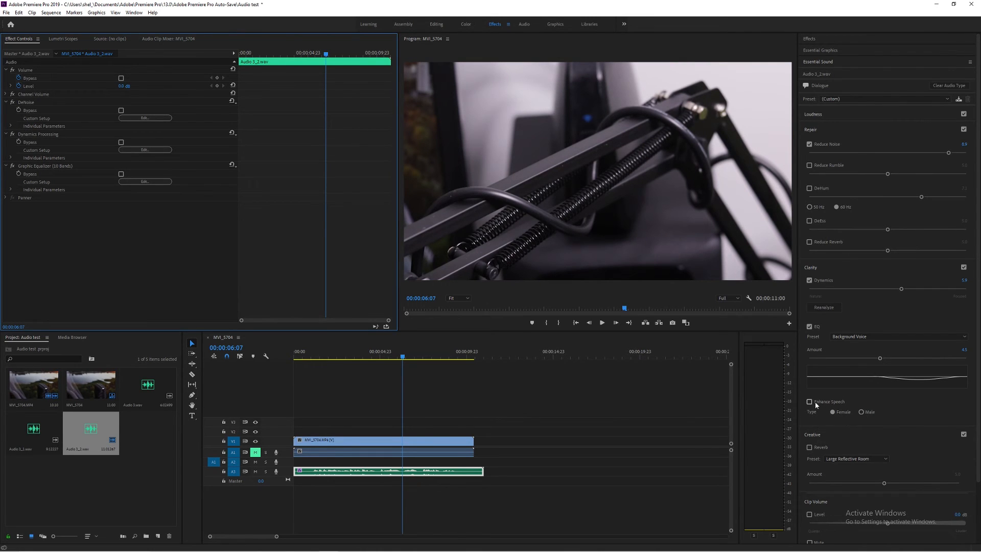
pyautogui.click(850, 456)
pyautogui.doubleClick(849, 454)
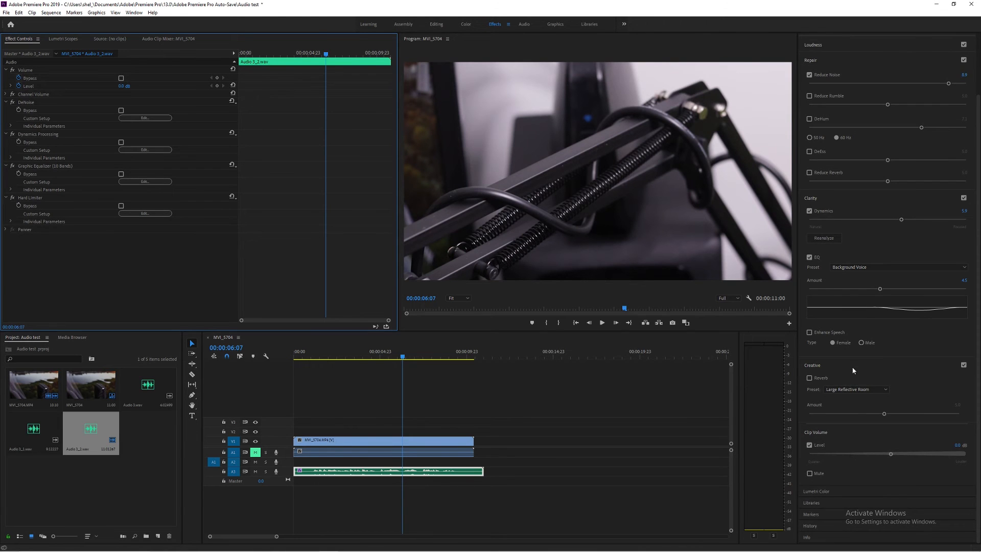
pyautogui.scroll(3, 854, 323)
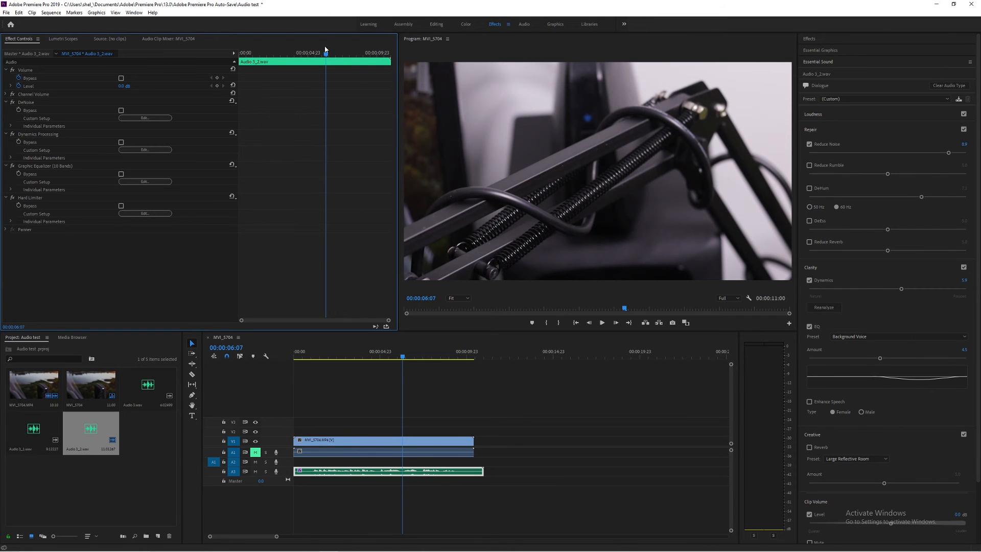
pyautogui.moveTo(402, 356); pyautogui.dragTo(297, 355)
pyautogui.press('space')
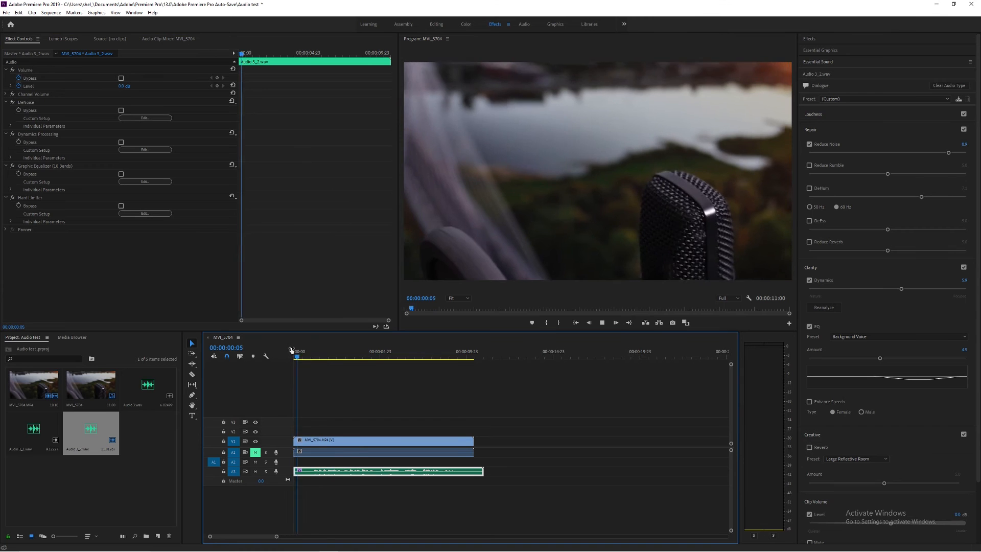